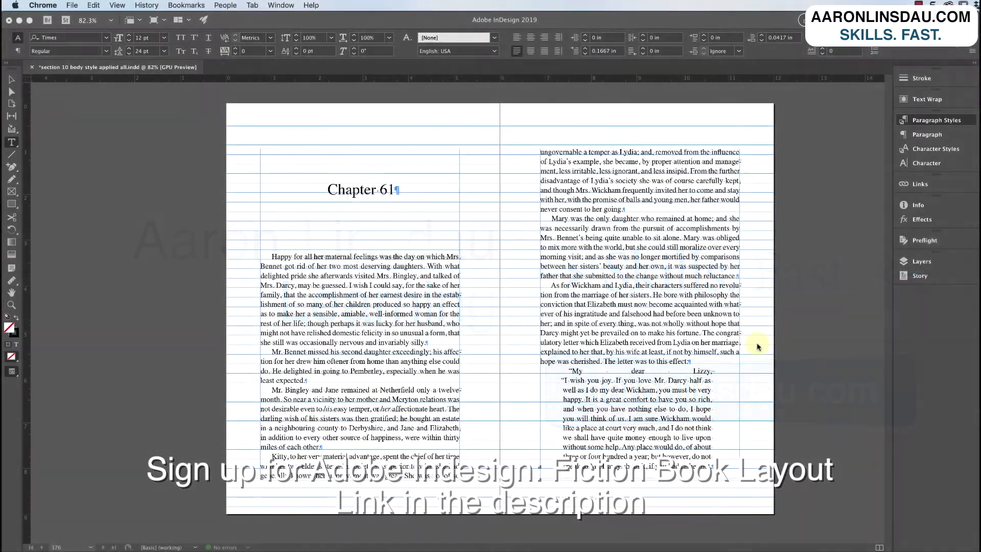
Bring the book document forward and check that the letter paragraph uses Letter style
click(702, 347)
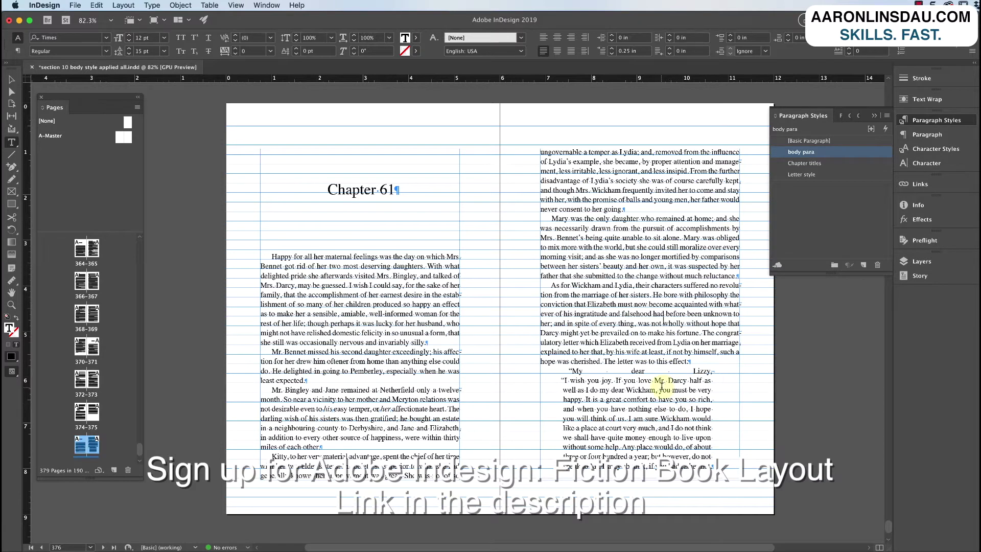
click(603, 388)
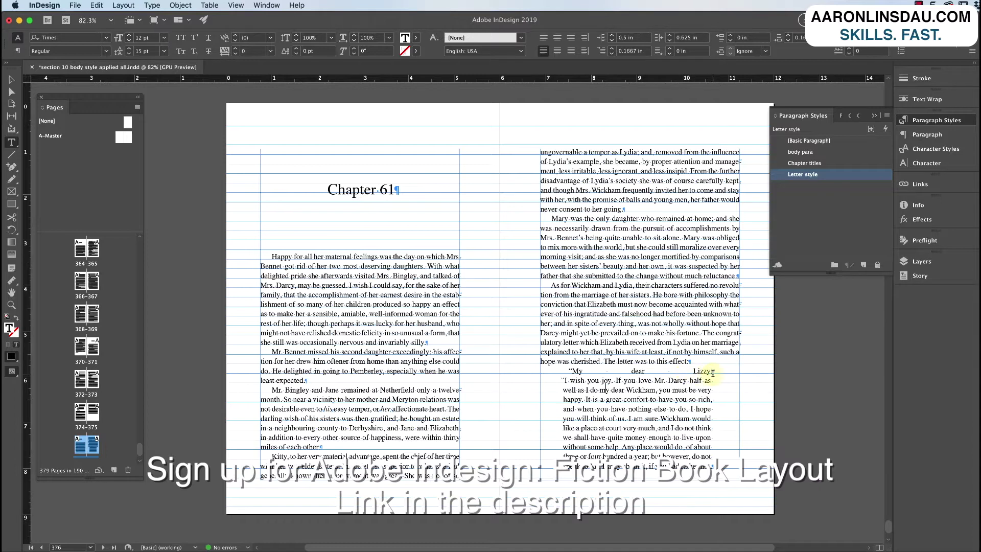
click(715, 372)
click(637, 373)
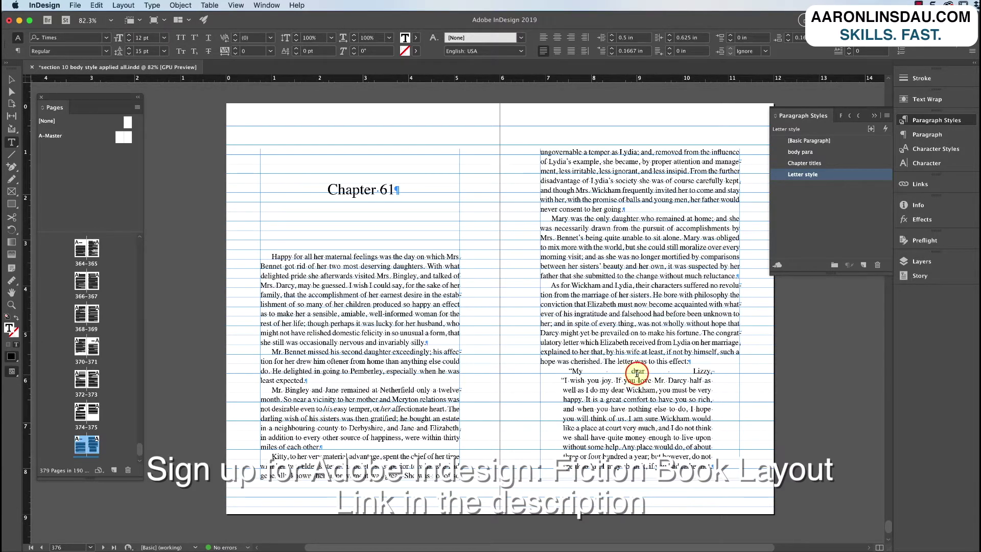
click(544, 39)
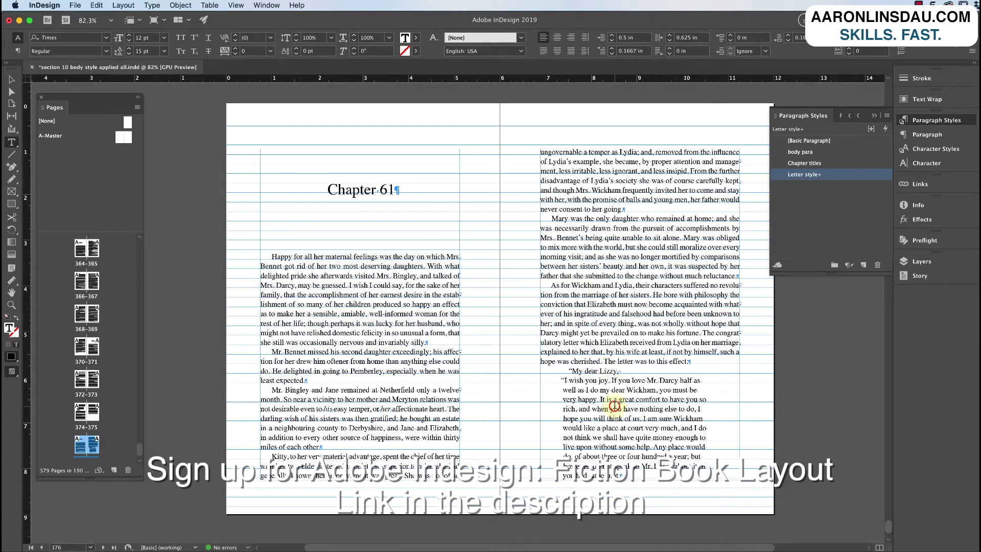
click(613, 406)
right_click(836, 177)
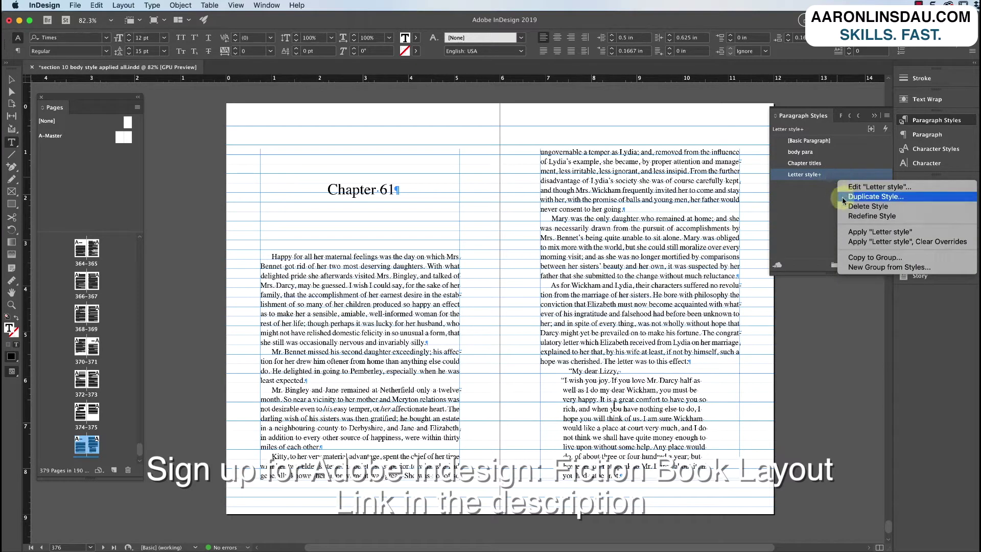
click(851, 231)
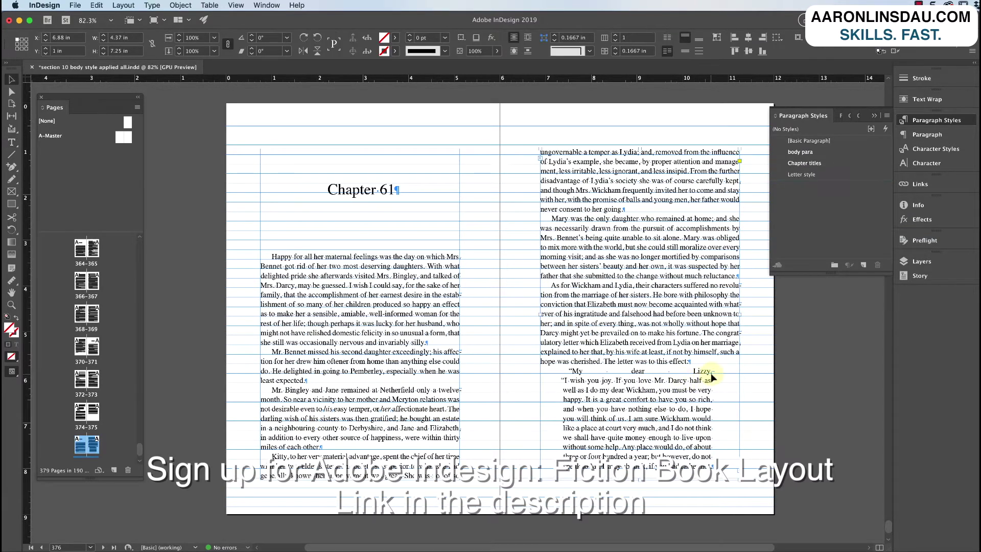
Replace the forced line break after 'My dear Lizzy,' with a paragraph return
click(711, 372)
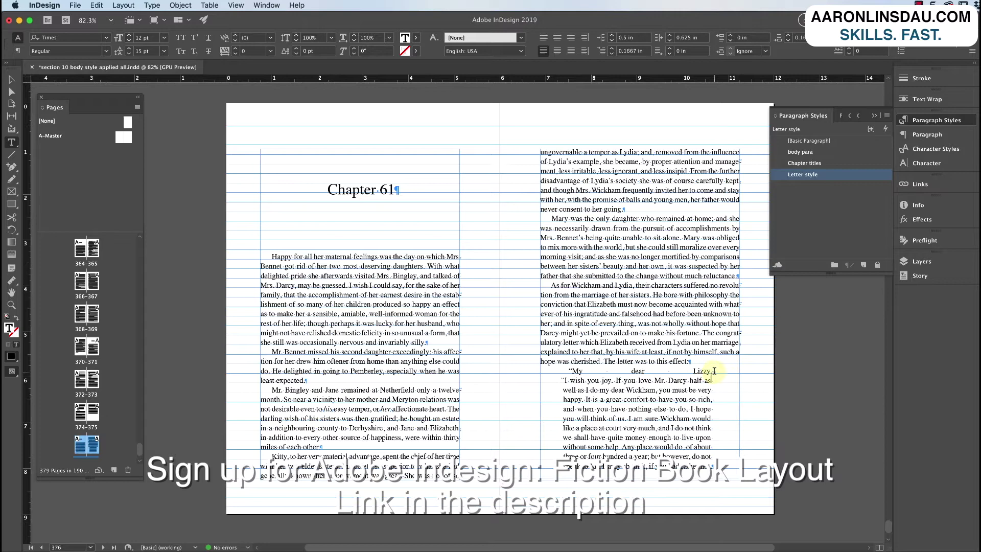
click(708, 371)
key(super+equal)
key(super+equal)
key(super+equal)
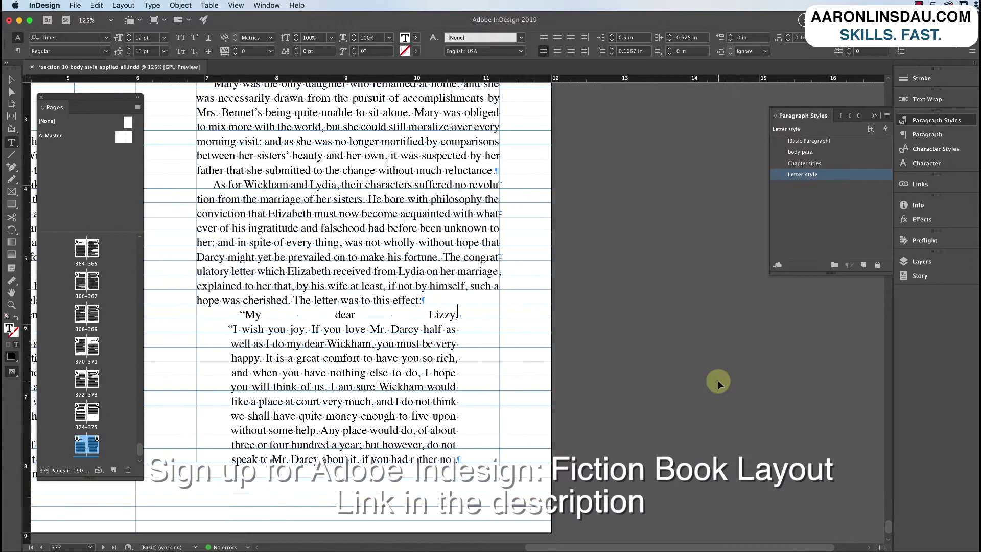
scroll(718, 380, left, 2)
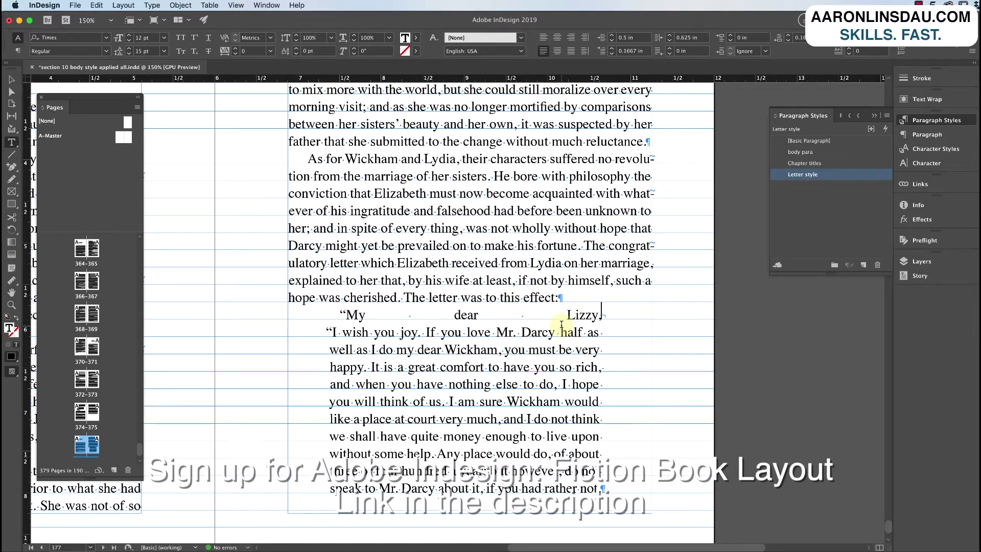
key(Right)
key(BackSpace)
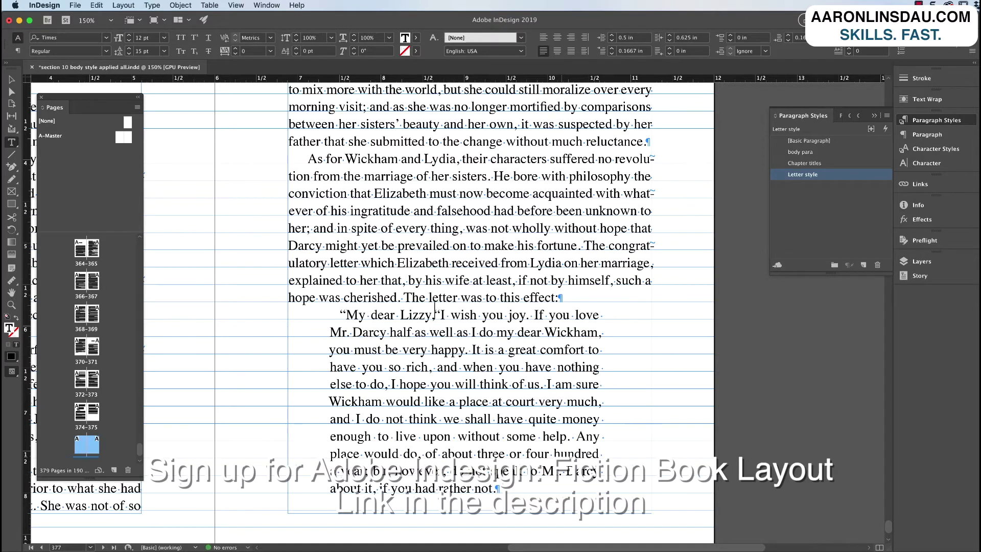
key(Return)
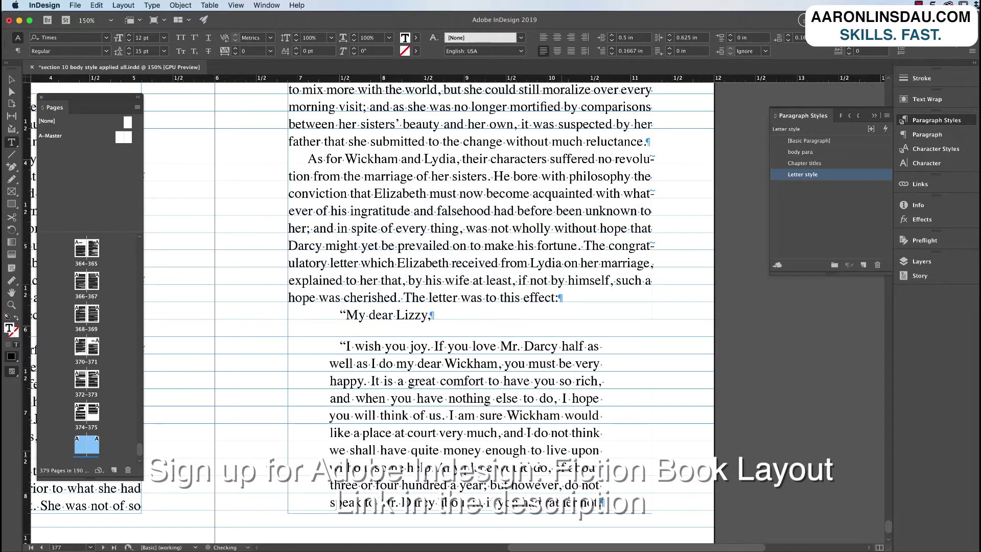
Toggle the salutation's alignment, then restore its original Letter style alignment
click(422, 319)
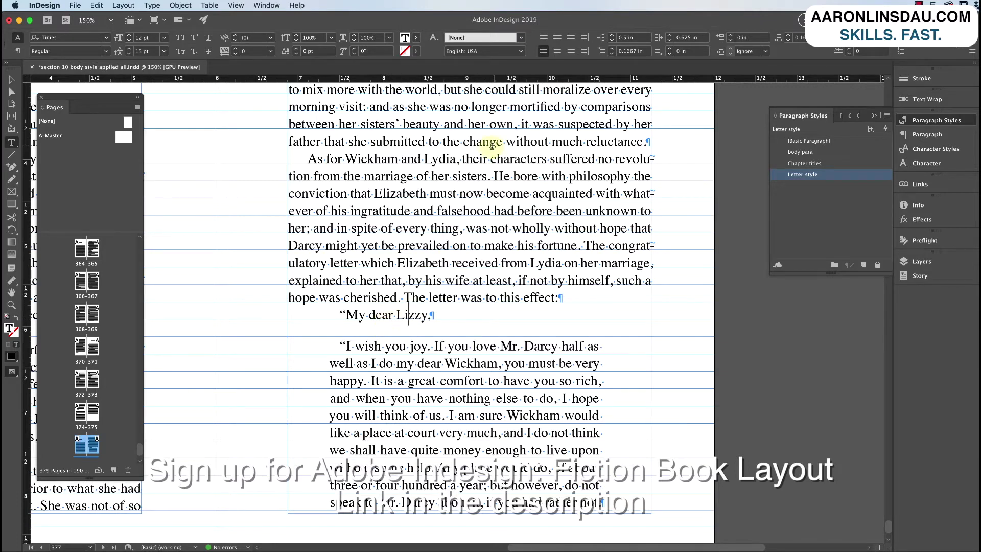
click(544, 51)
click(544, 51)
Add an empty paragraph after '…to this effect:' and check the salutation's style
click(561, 298)
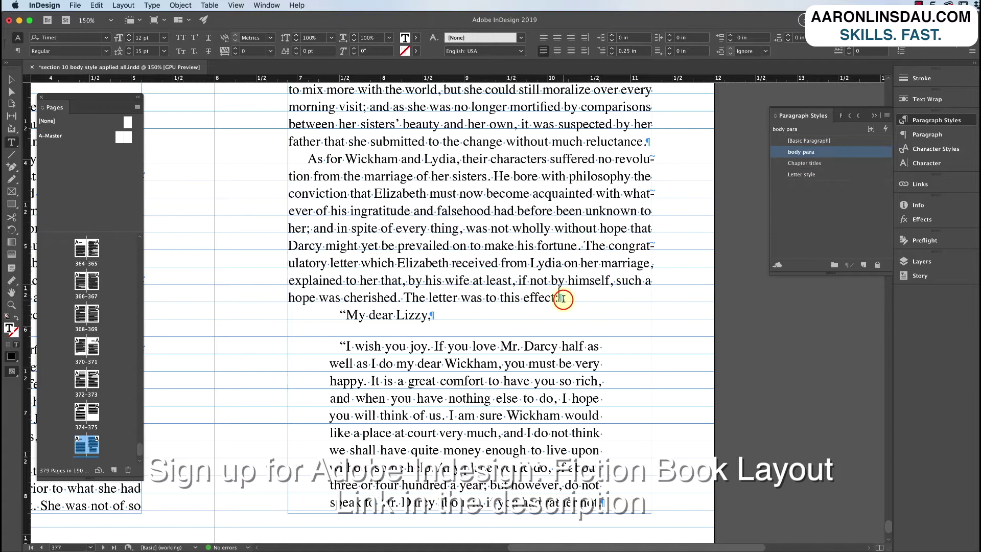
key(Return)
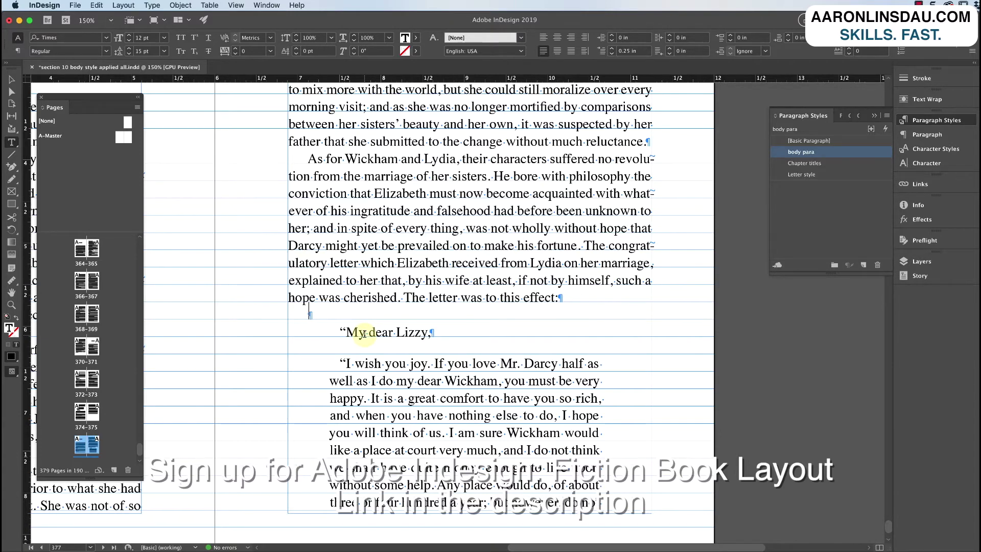
key(super+1)
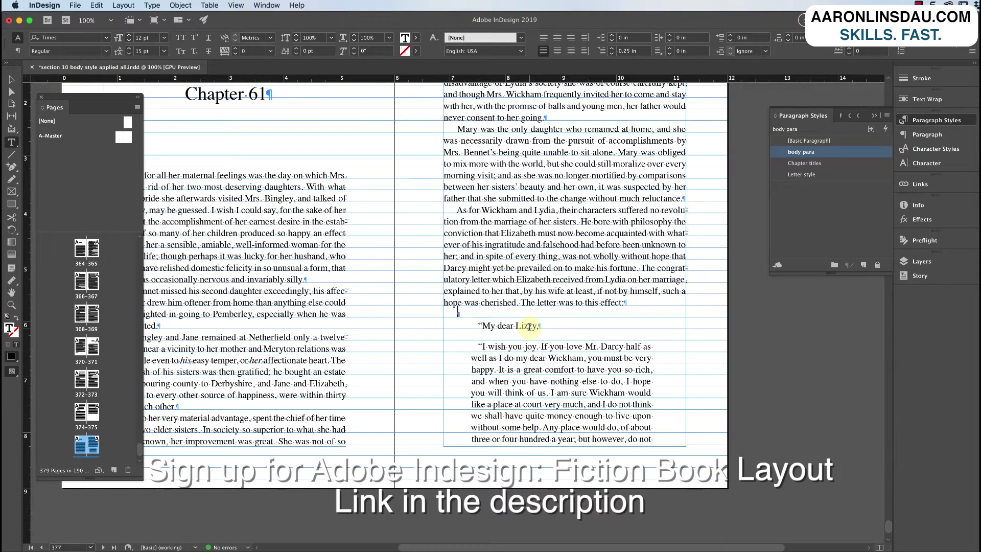
click(494, 324)
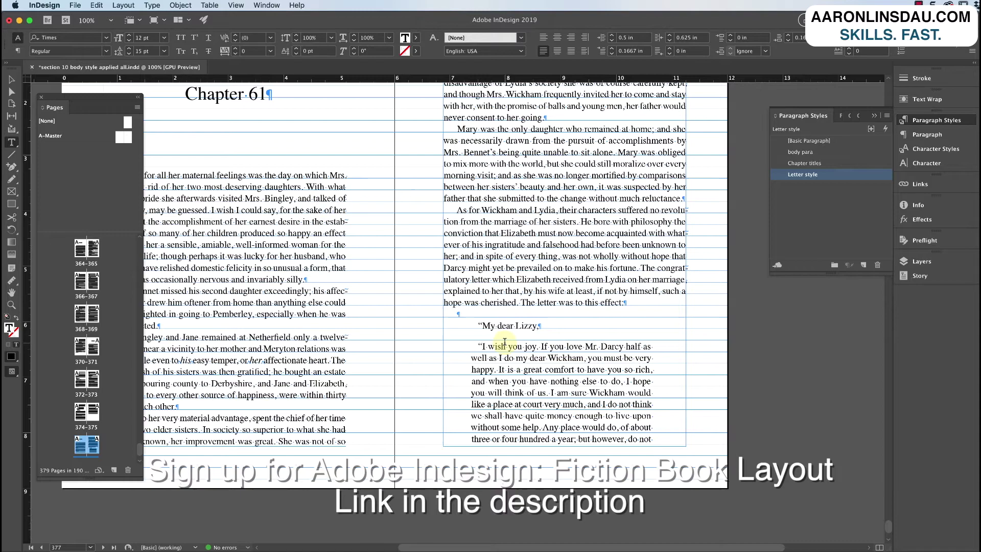
Select 'As it happened' through 'them.' on page 378 and apply body para
scroll(504, 342, down, 15)
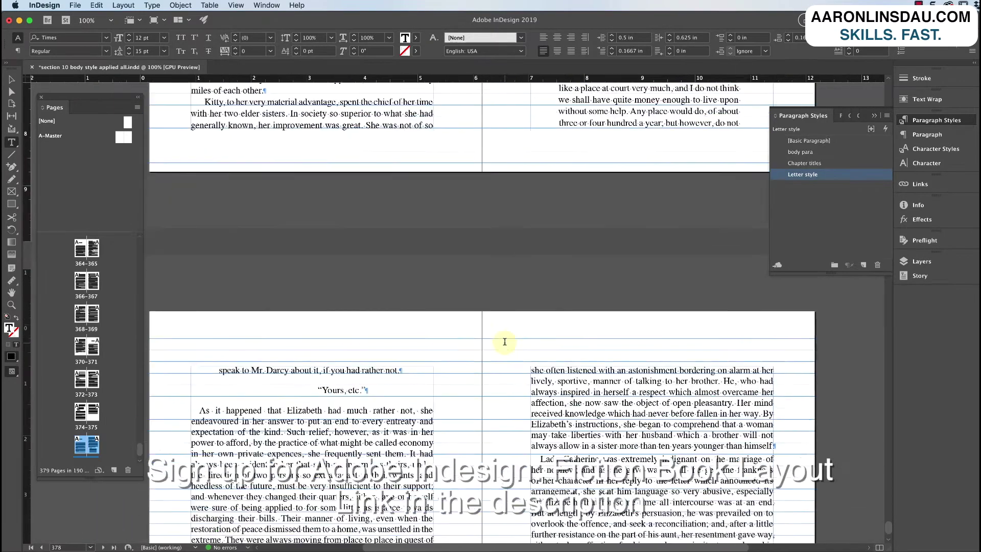
scroll(505, 342, down, 5)
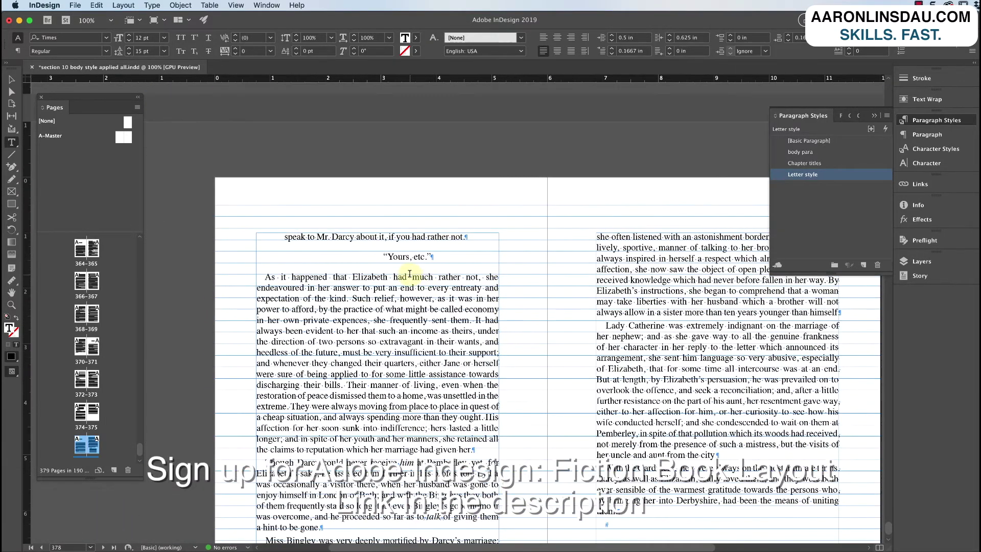
scroll(407, 276, down, 3)
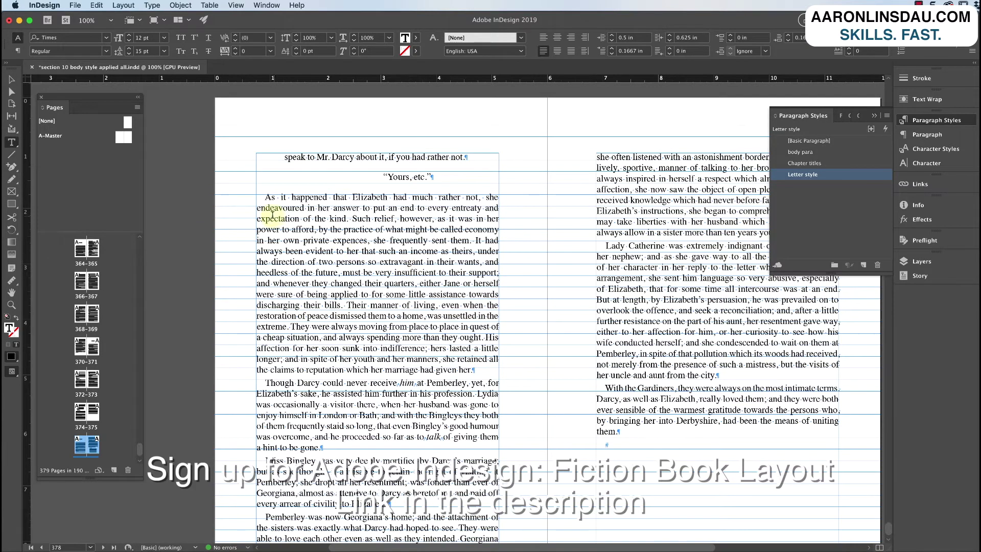
click(260, 197)
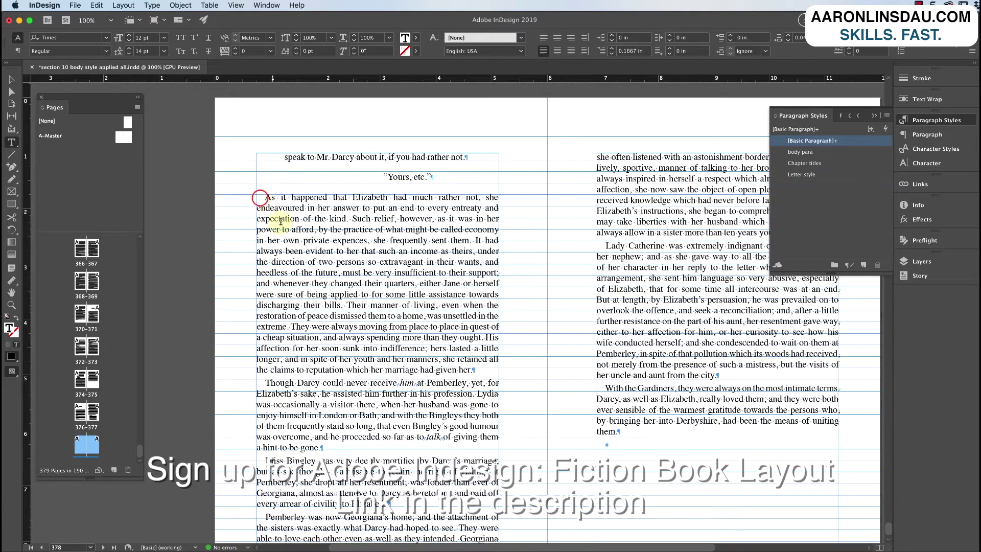
shift+click(641, 429)
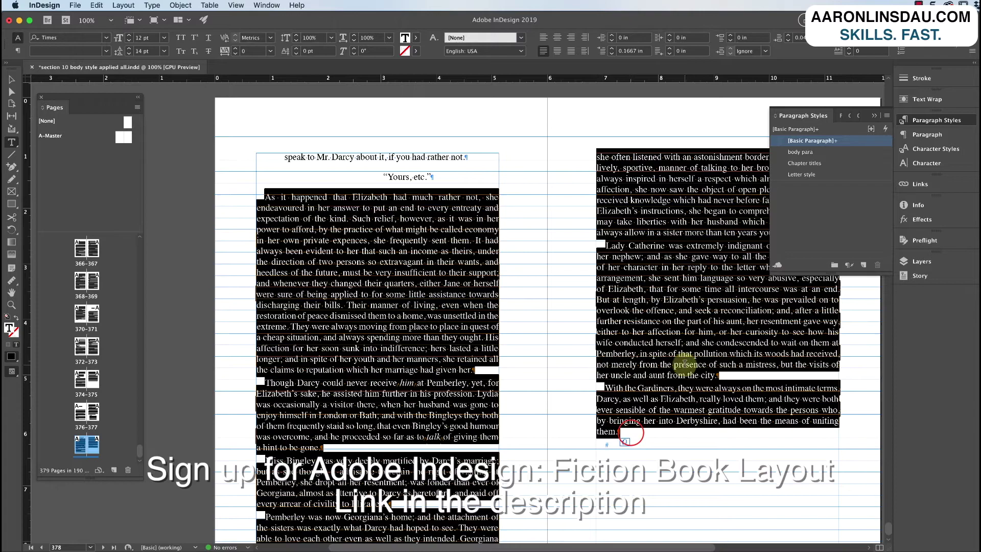
click(800, 152)
click(647, 231)
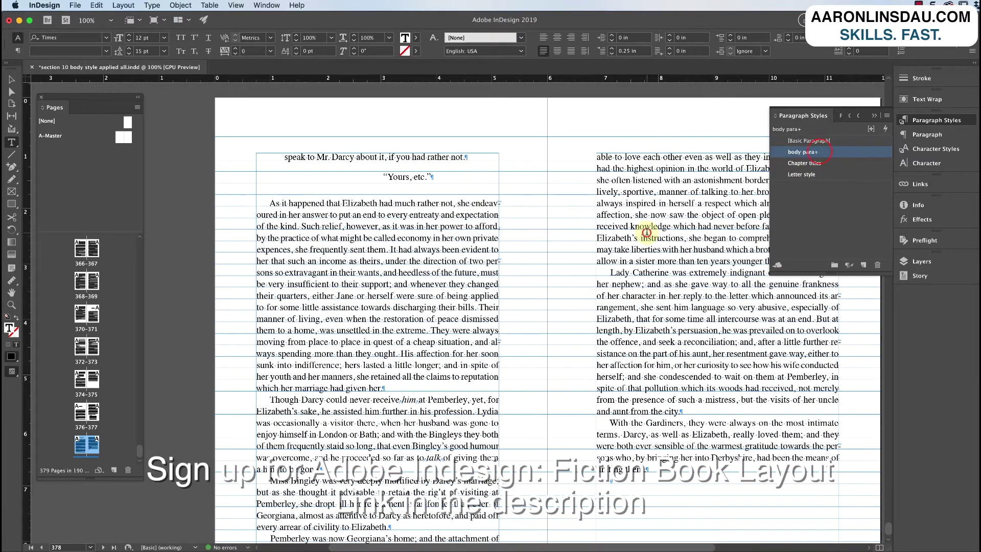
key(super+minus)
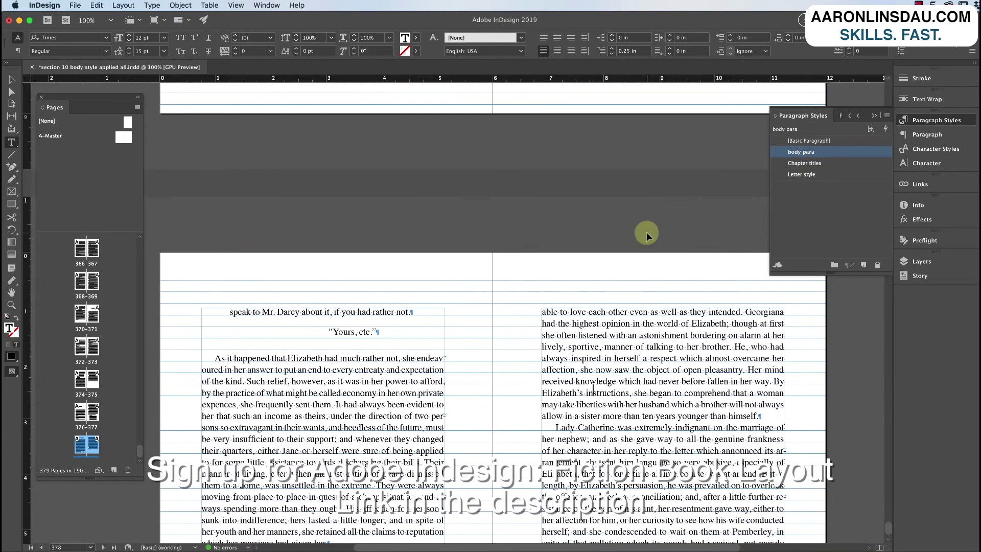
Return to the 376–377 spread and confirm 'My dear Lizzy,' is in Letter style
scroll(647, 236, up, 10)
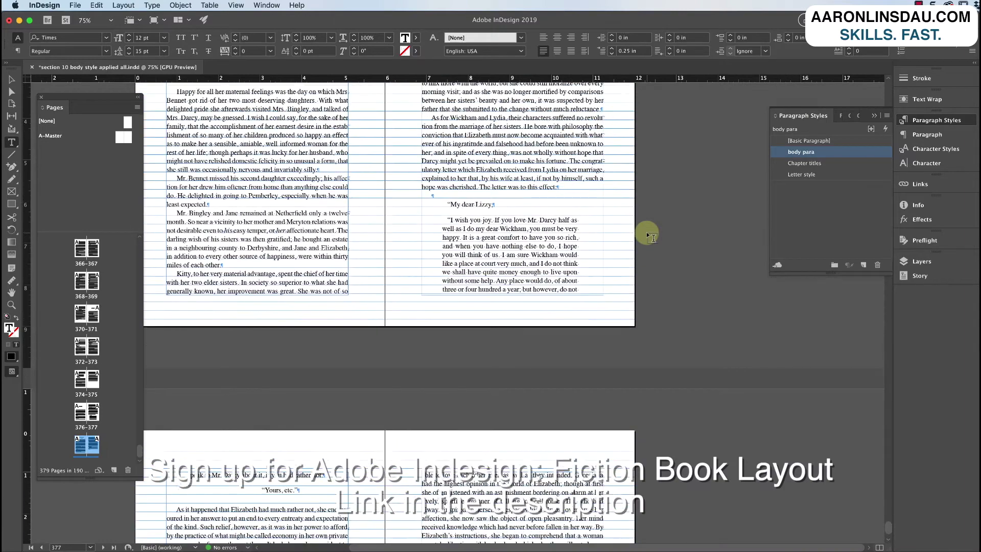
scroll(646, 232, up, 1)
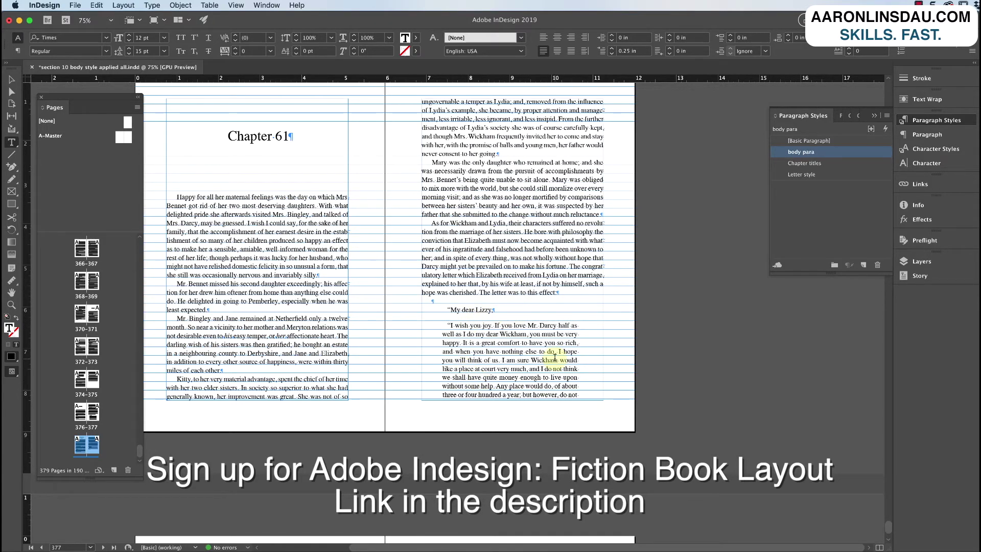
scroll(555, 356, down, 8)
scroll(555, 357, down, 7)
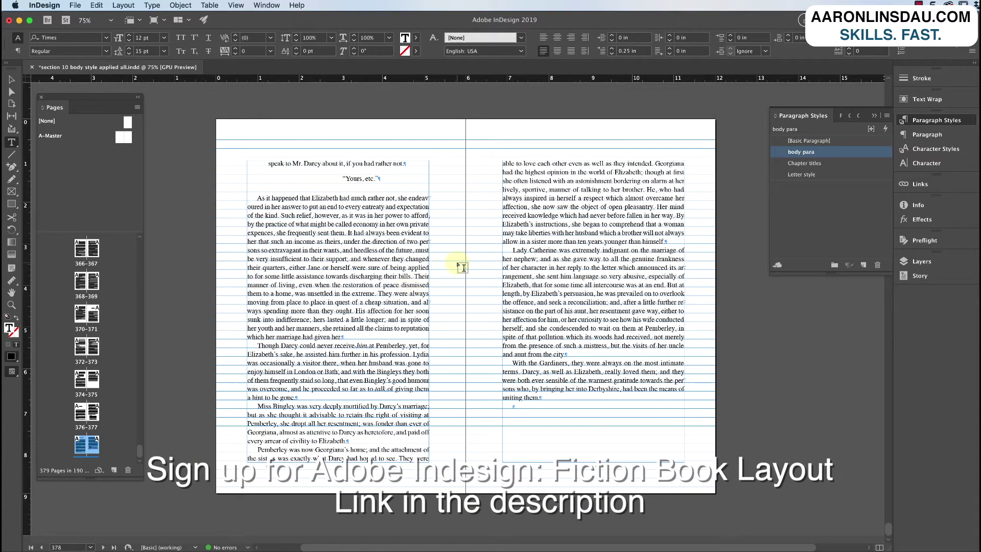
scroll(459, 266, up, 1)
scroll(459, 265, up, 11)
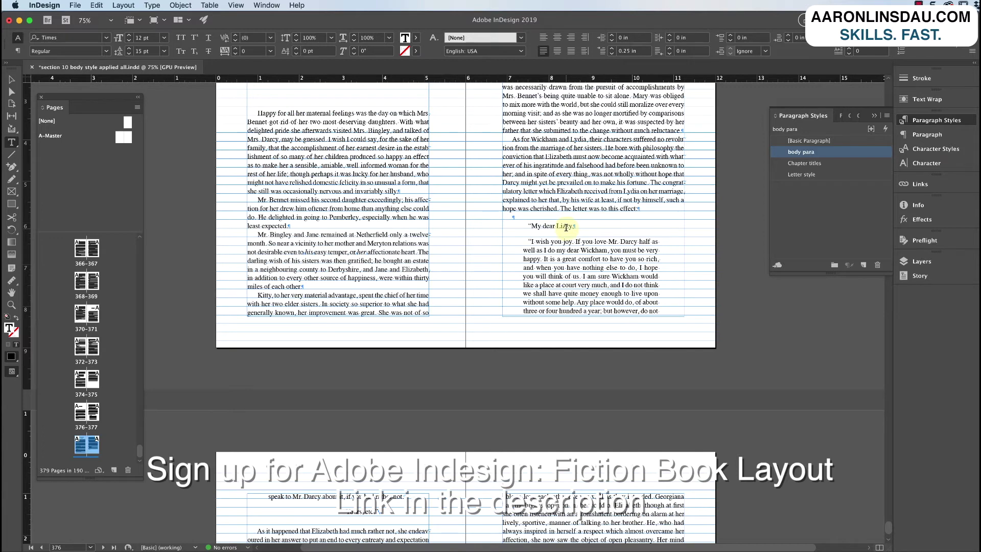
click(566, 226)
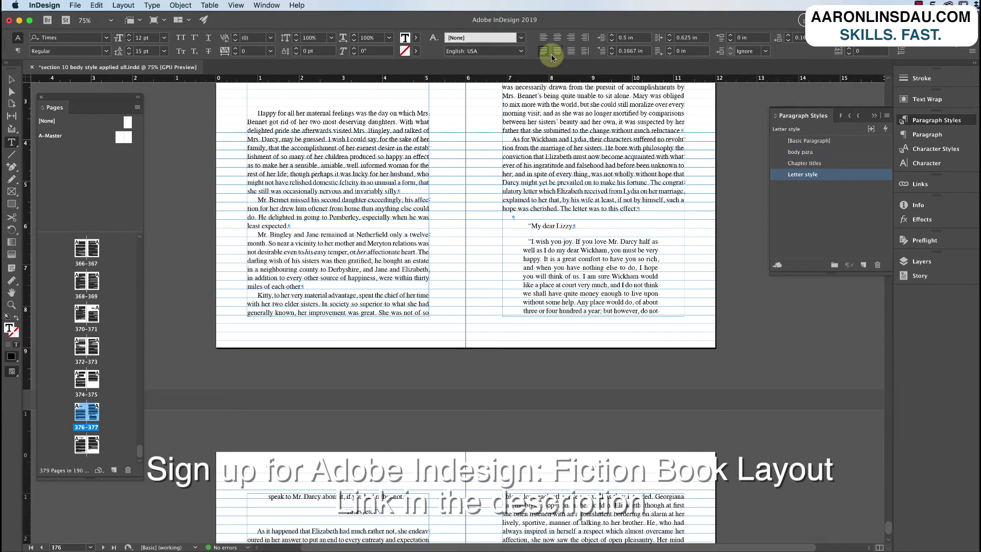